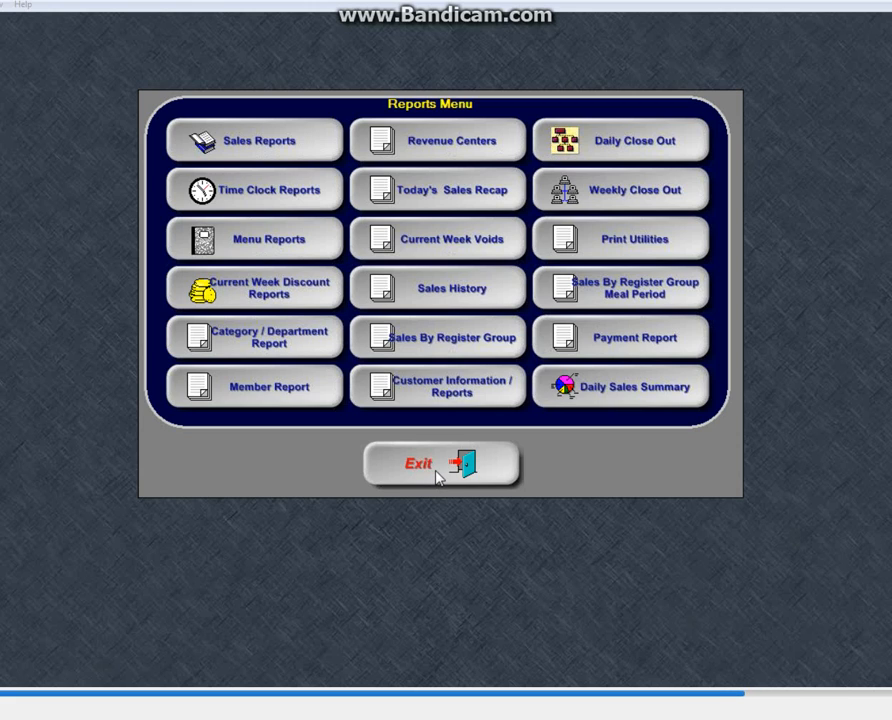
# Look over the list of current credit card charges and its batch utilities, and return to the managers menu.
pyautogui.click(450, 472)
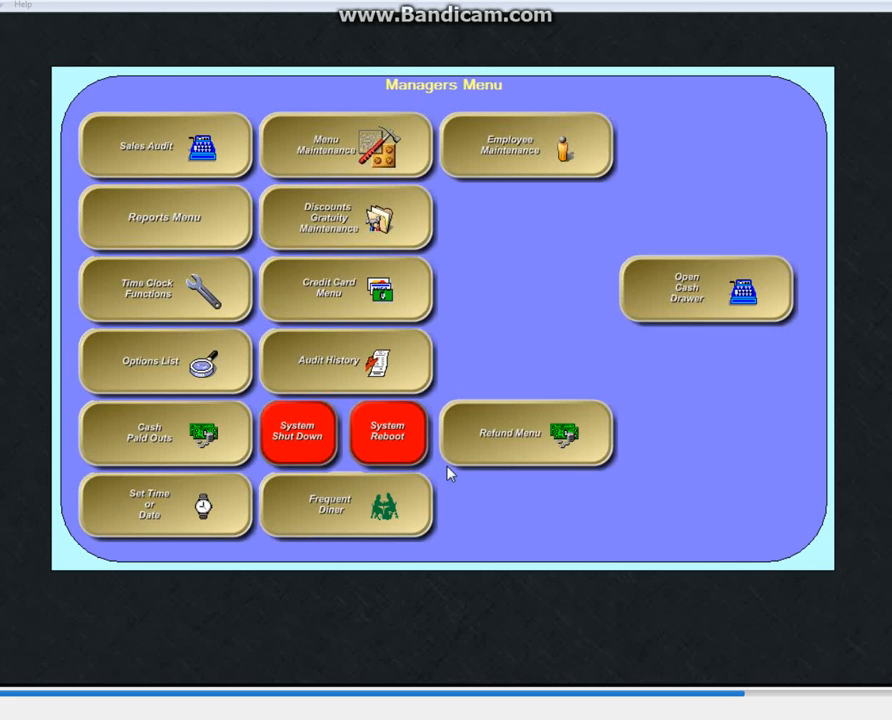
pyautogui.click(339, 298)
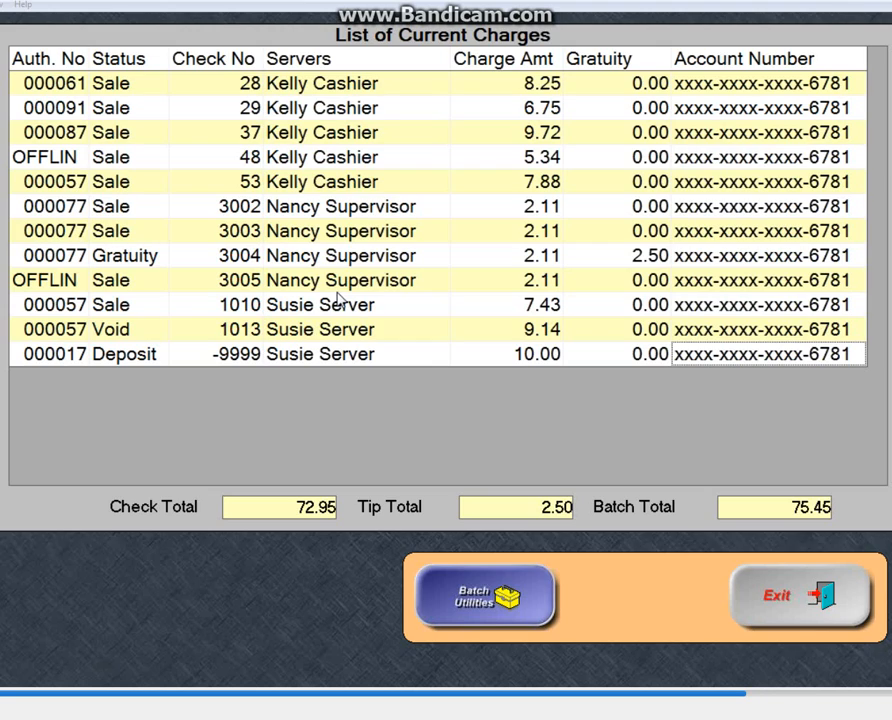
pyautogui.click(460, 614)
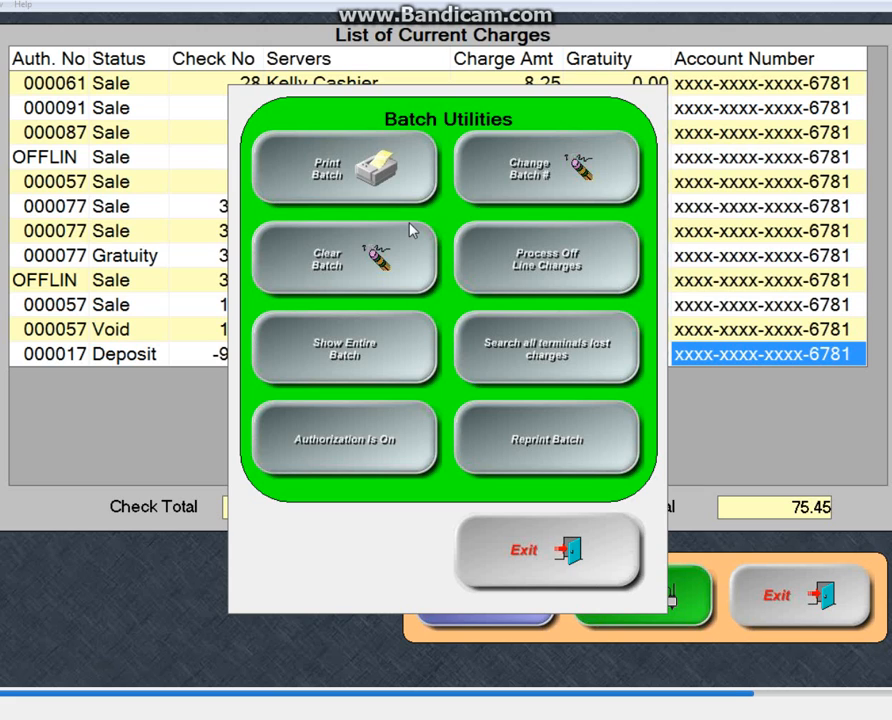
pyautogui.click(518, 548)
pyautogui.click(770, 605)
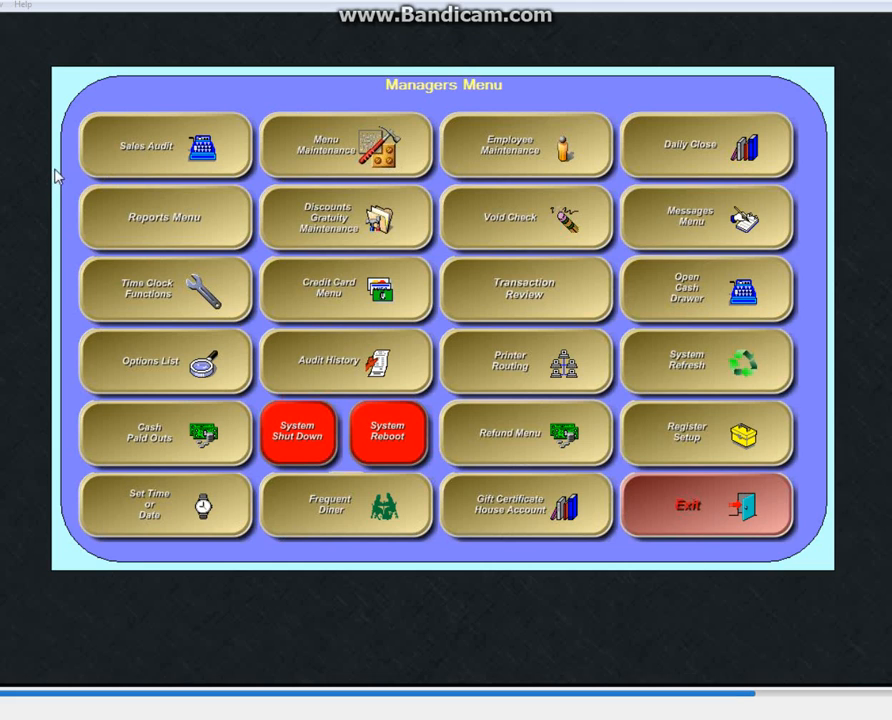
# Open the cashier's sales audit to start the drawer cash count.
pyautogui.click(152, 146)
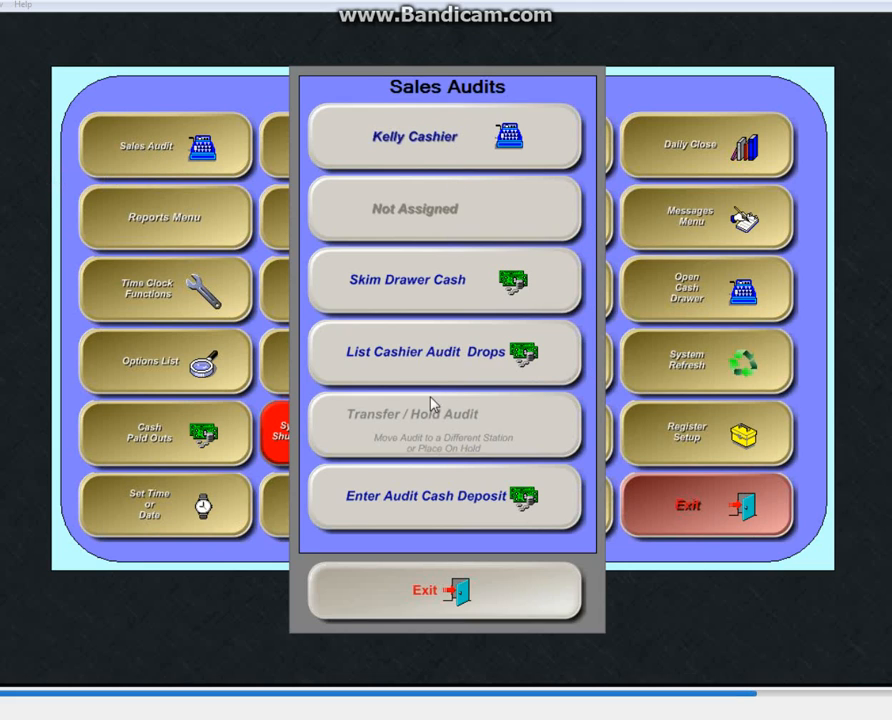
pyautogui.click(438, 136)
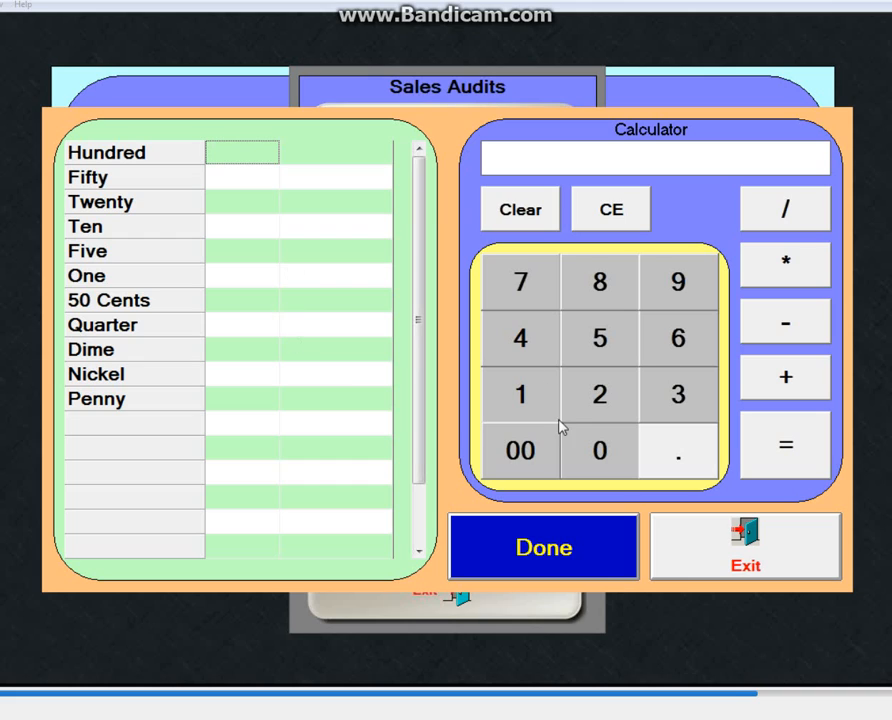
pyautogui.click(594, 400)
pyautogui.click(604, 342)
pyautogui.click(600, 452)
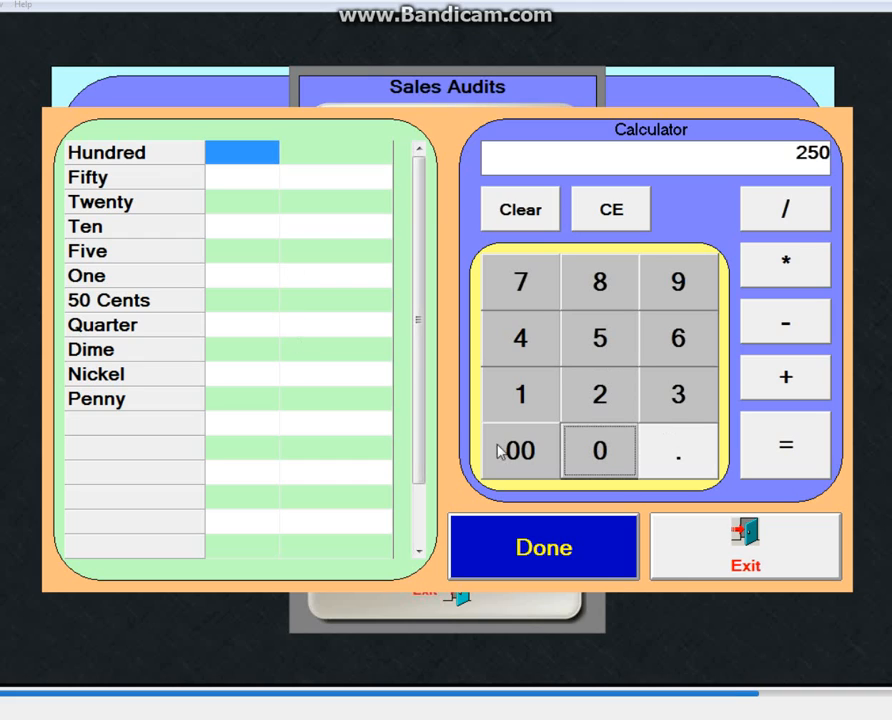
pyautogui.click(521, 222)
# Record a quantity of 1 for the fifties and 1 for the hundreds in the cashier's cash count.
pyautogui.click(522, 408)
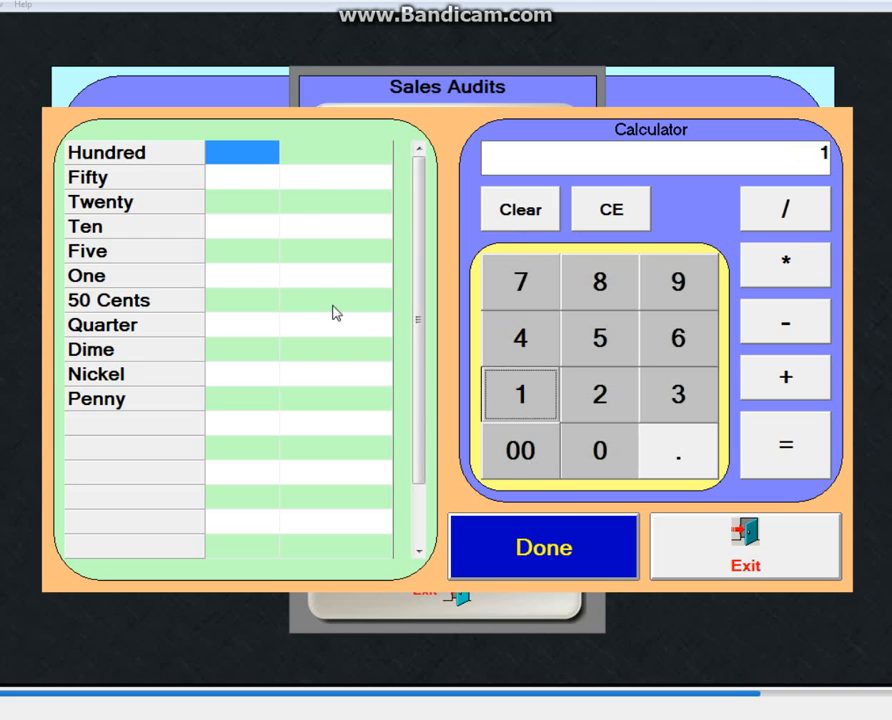
pyautogui.click(225, 184)
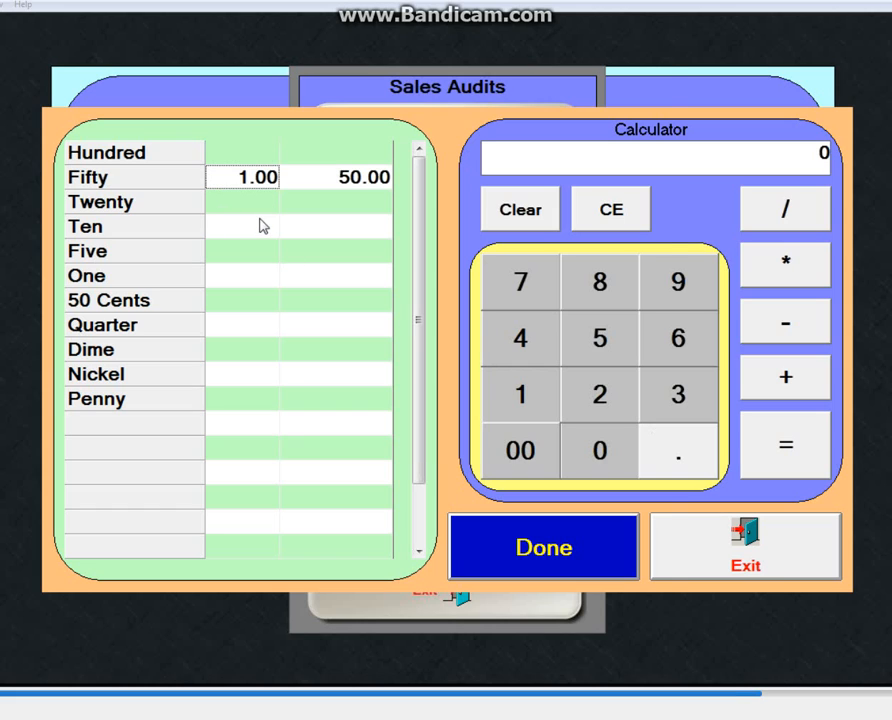
pyautogui.click(241, 155)
pyautogui.click(313, 413)
pyautogui.click(516, 585)
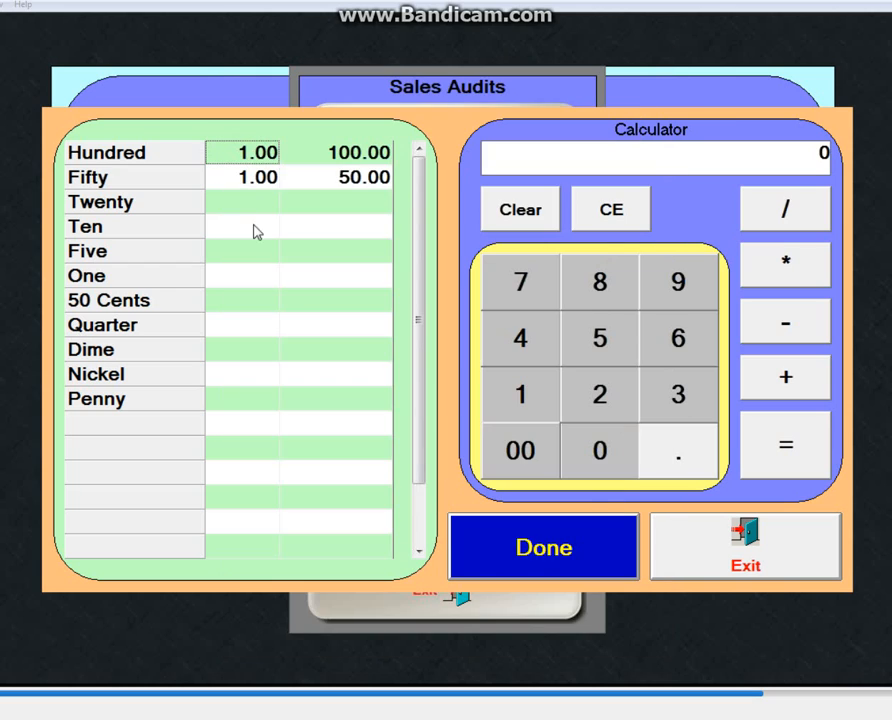
# Record a quantity of 10 for the tens, and complete the count by closing the cashier audit.
pyautogui.click(240, 230)
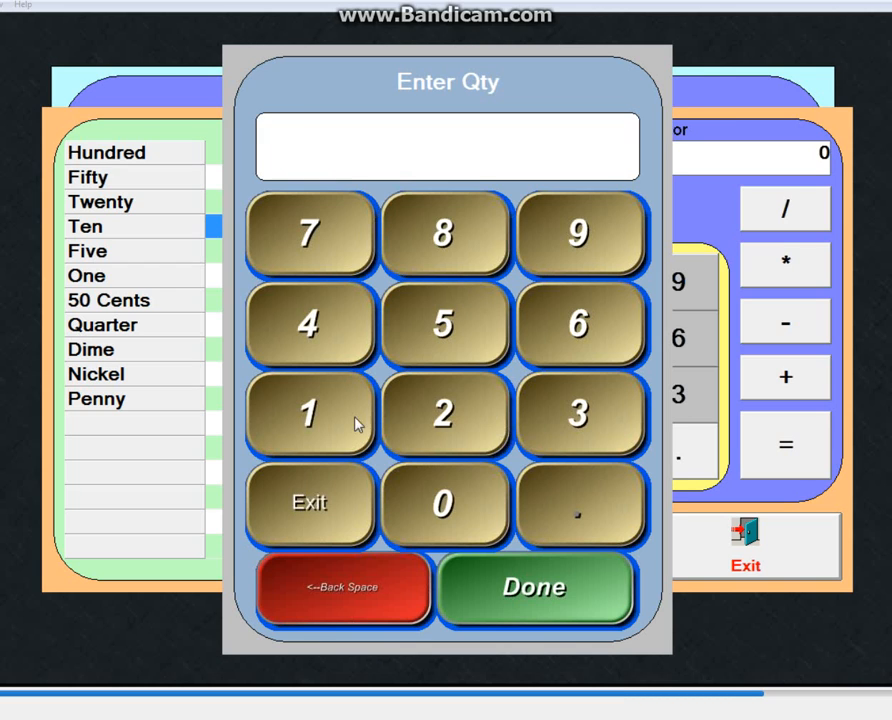
pyautogui.click(360, 424)
pyautogui.click(432, 506)
pyautogui.click(532, 606)
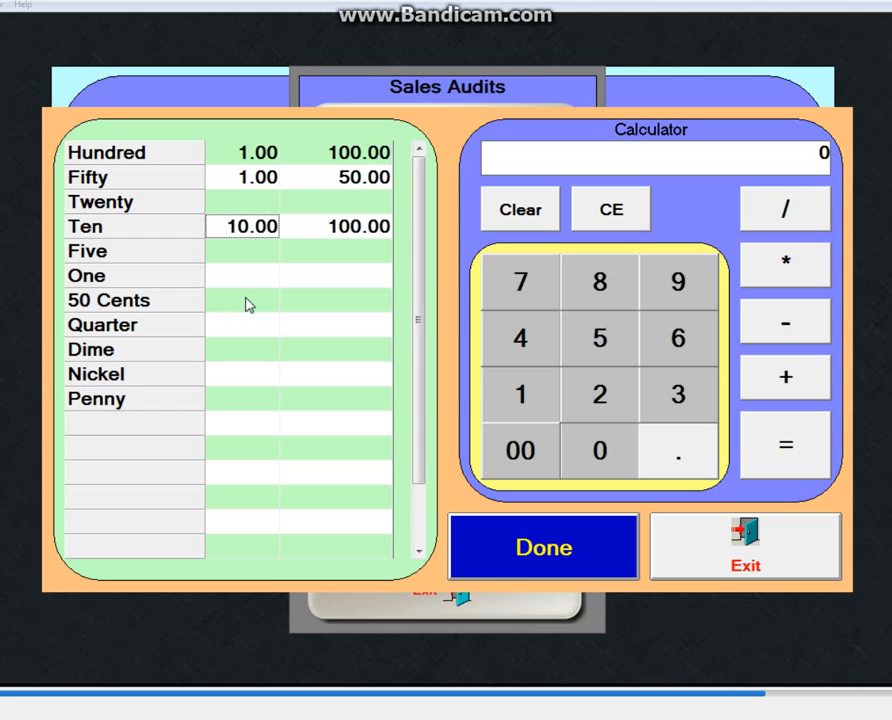
pyautogui.click(540, 558)
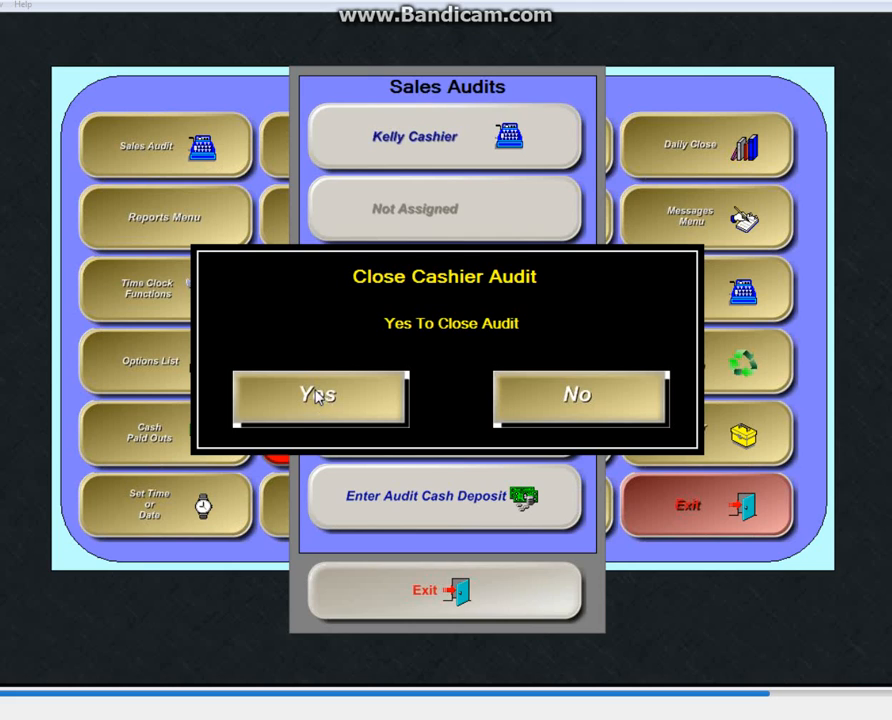
pyautogui.click(316, 397)
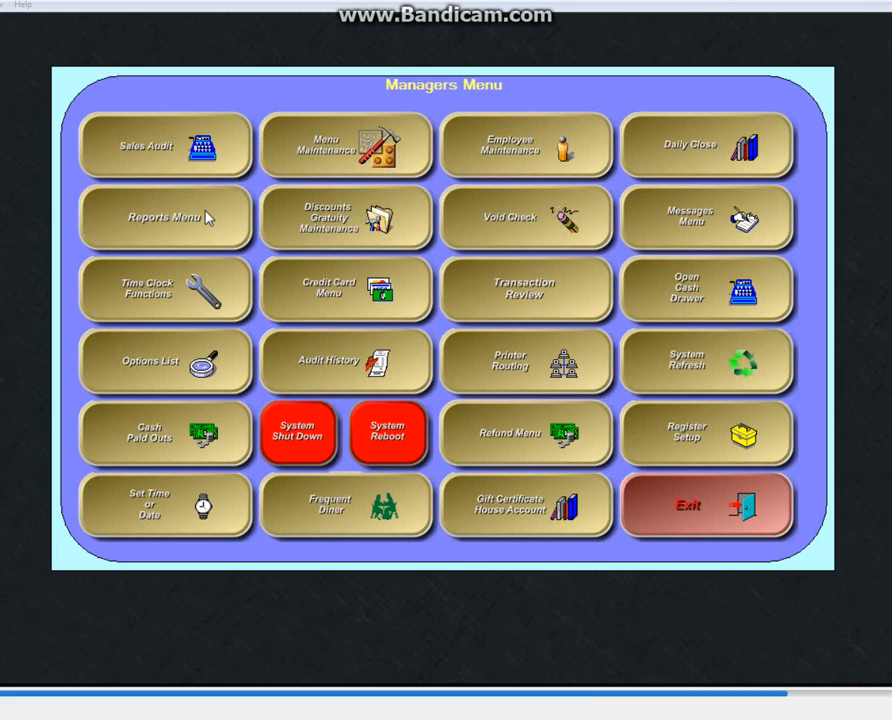
# Check the list of current credit card charges and view today's sales recap report.
pyautogui.click(328, 295)
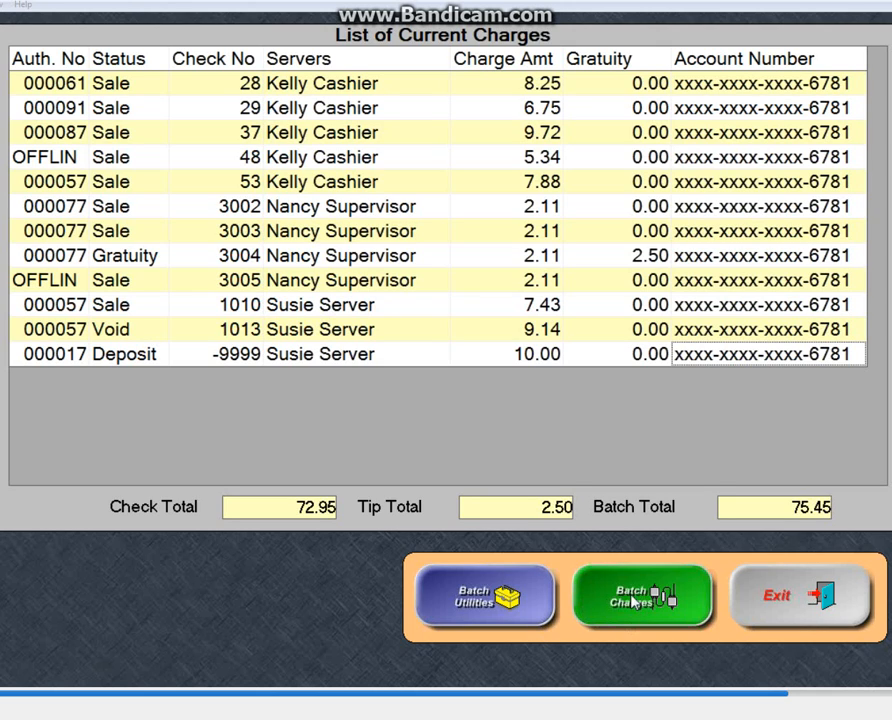
pyautogui.click(786, 596)
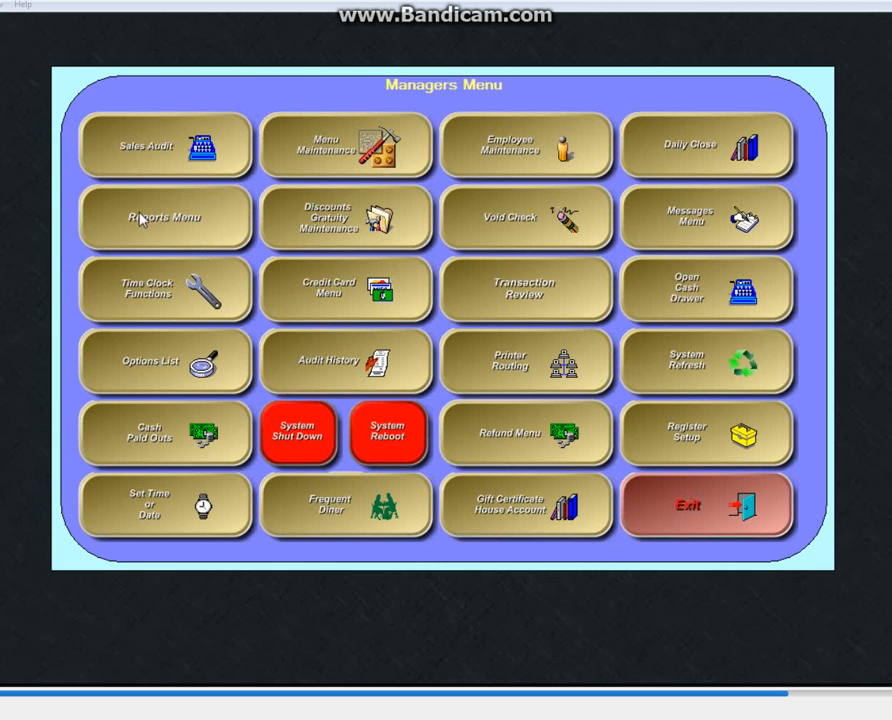
pyautogui.click(142, 222)
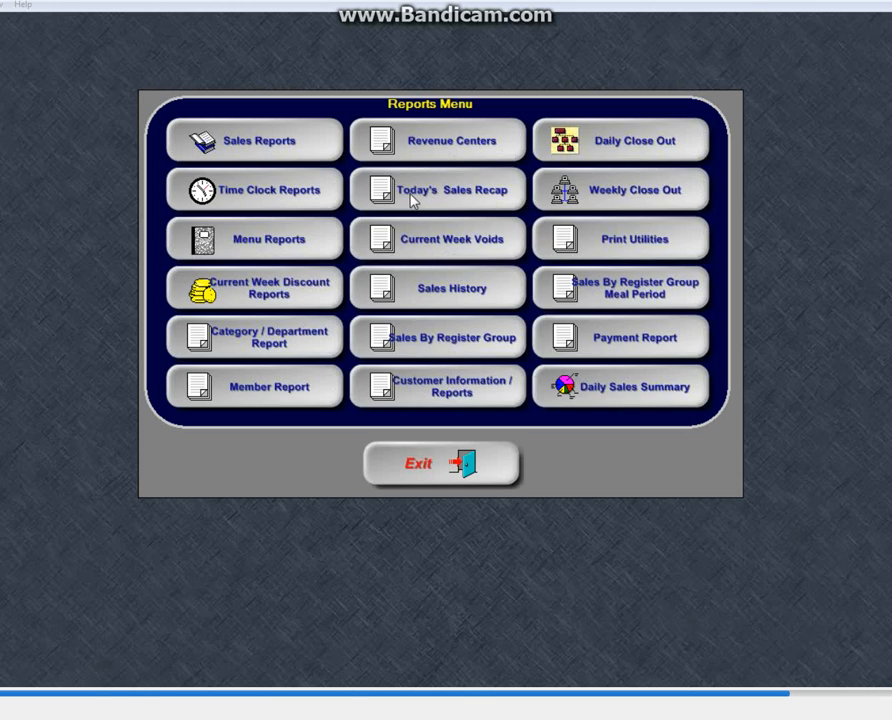
pyautogui.click(413, 200)
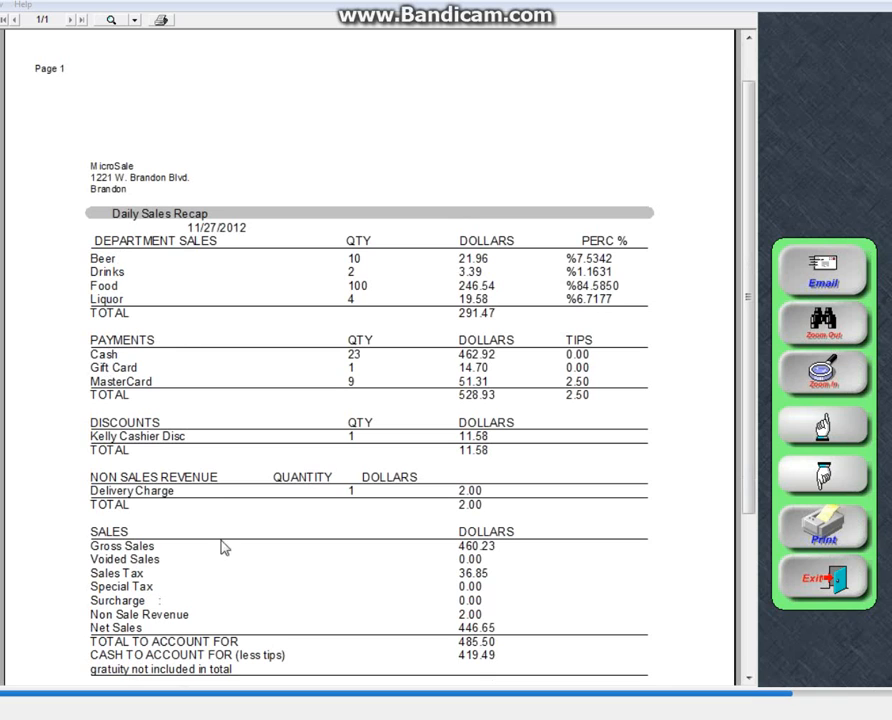
pyautogui.click(828, 583)
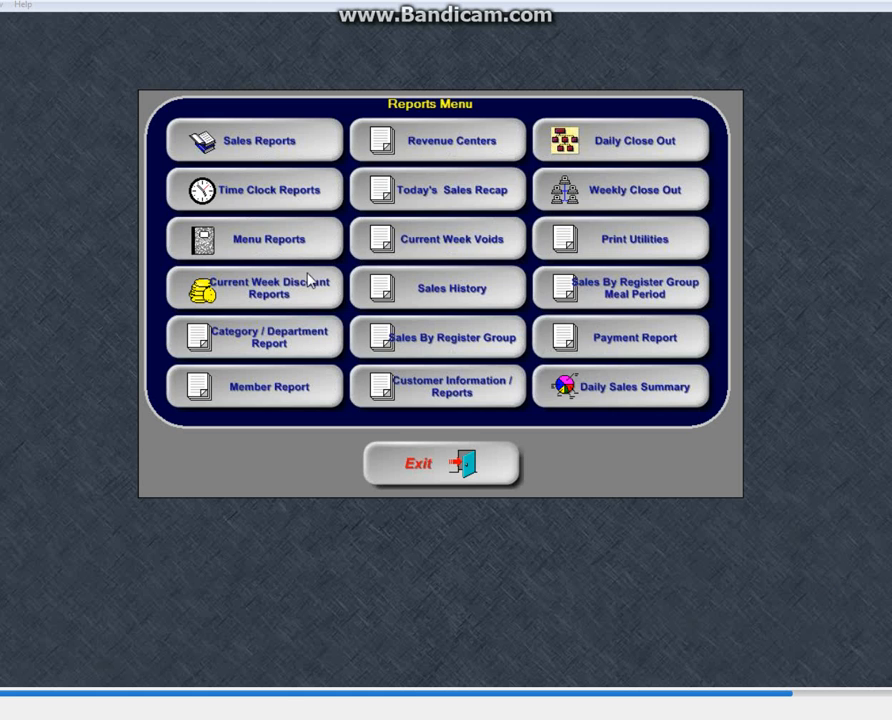
# View the sales summary charts and an enlarged preview of the daily sales report, and return to the reports menu.
pyautogui.click(232, 150)
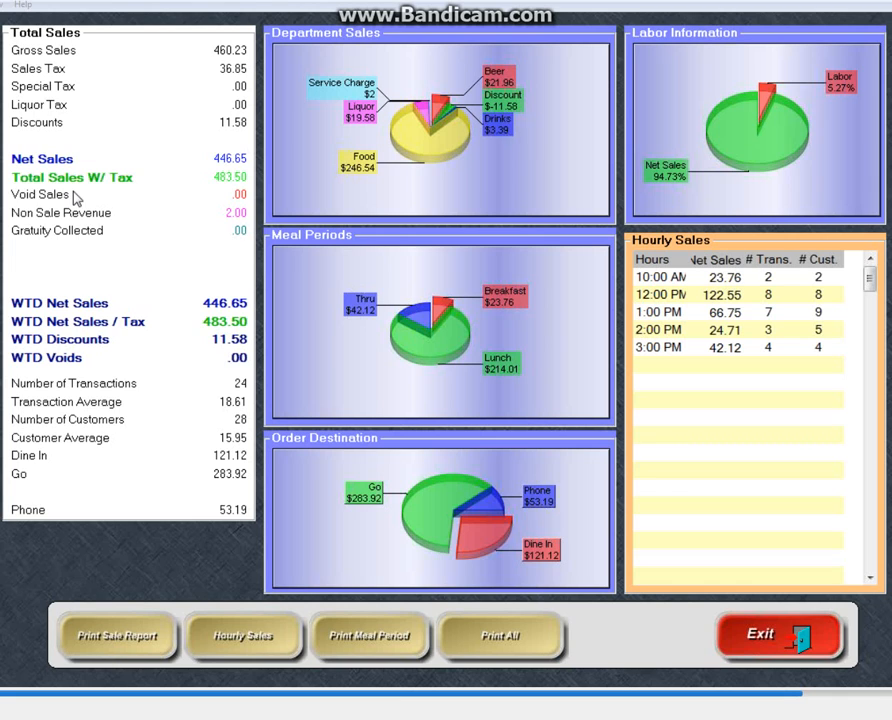
pyautogui.click(80, 641)
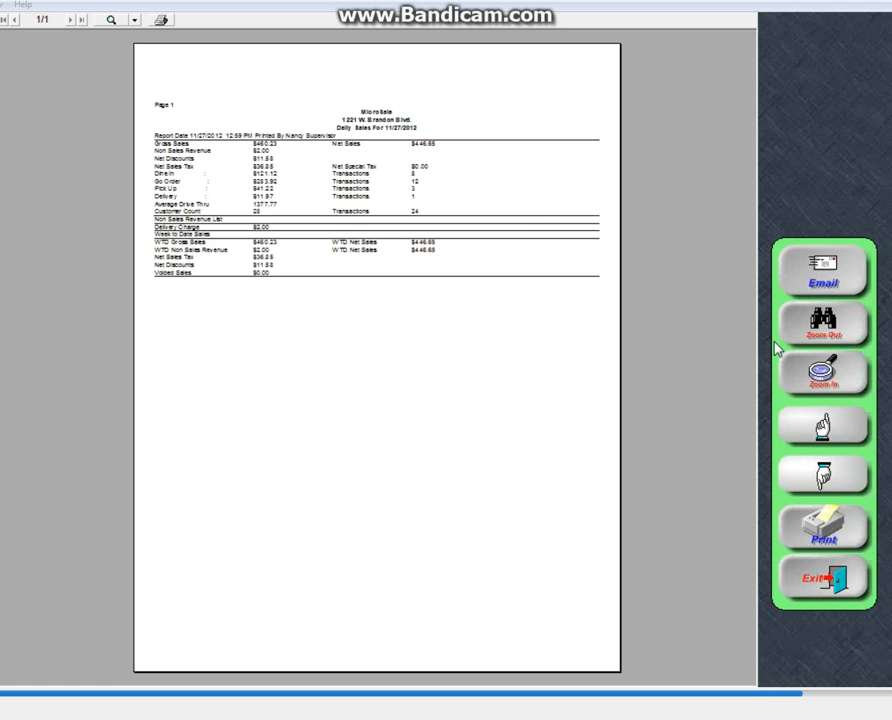
pyautogui.click(812, 384)
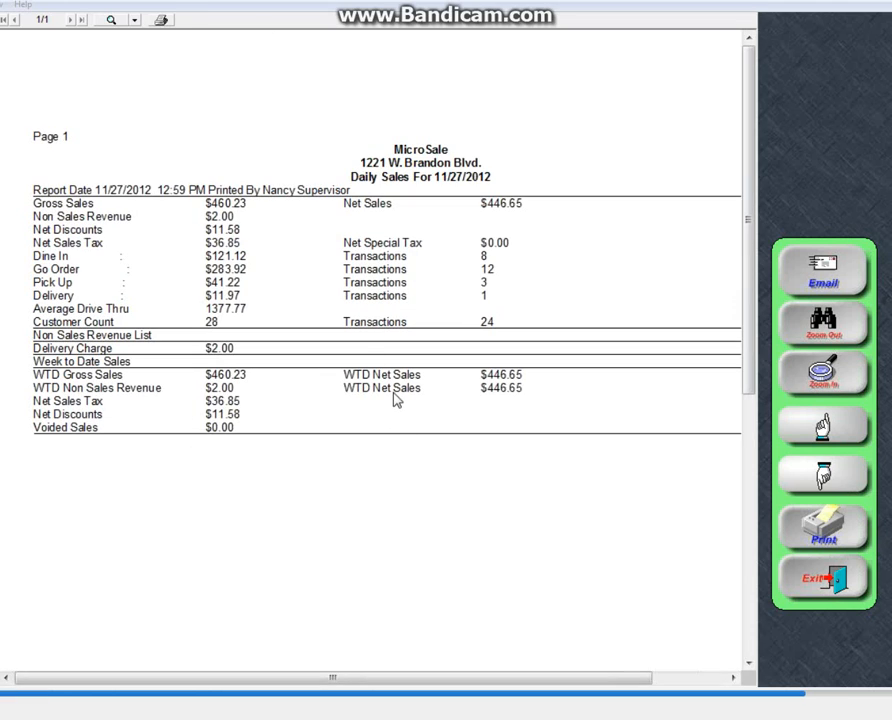
pyautogui.click(820, 580)
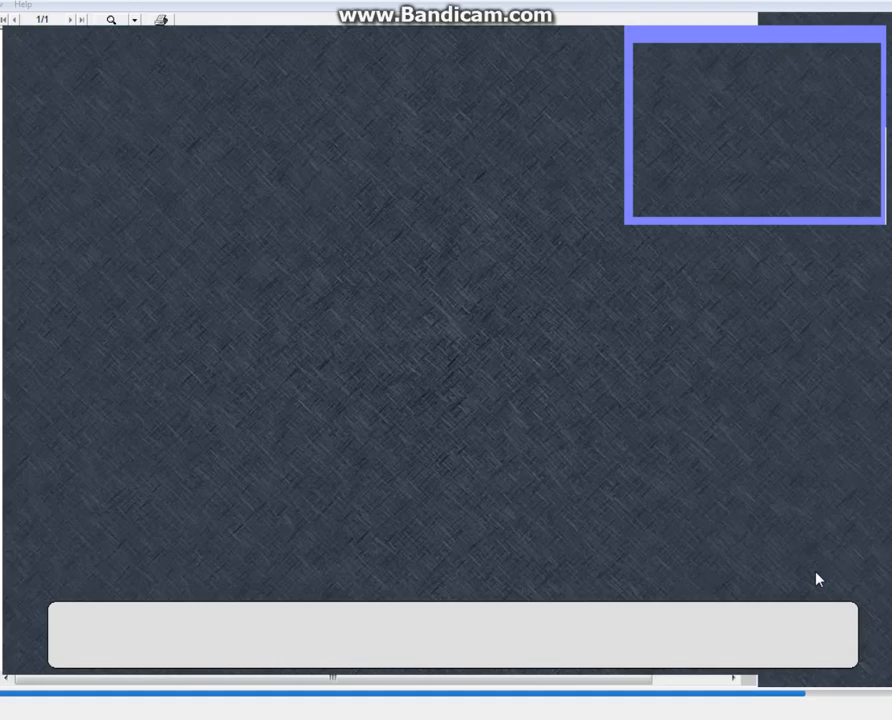
pyautogui.click(738, 647)
# Open the daily close out and set the cash from audits to 429.50.
pyautogui.click(643, 134)
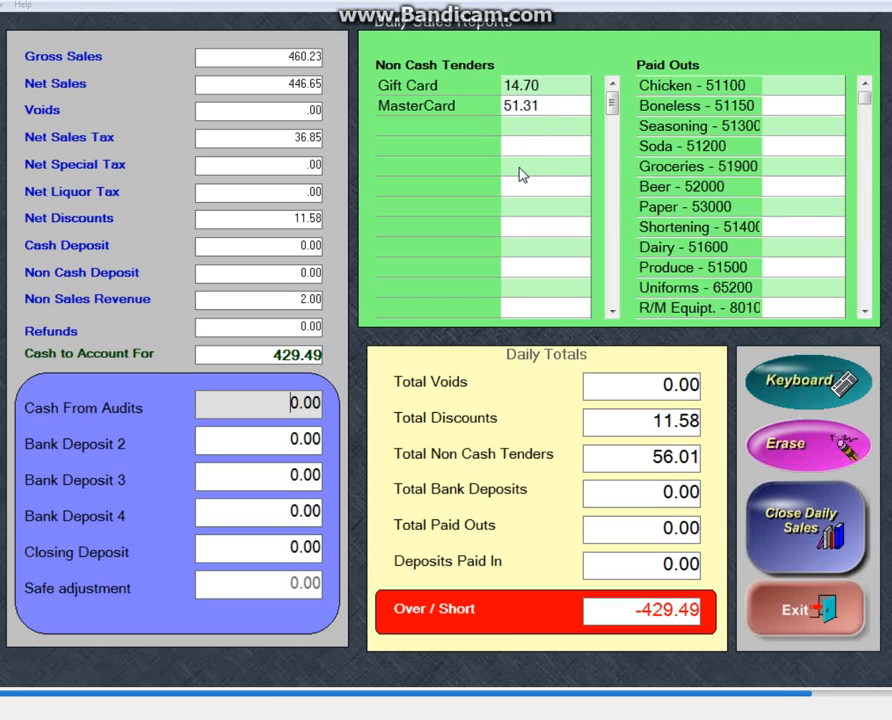
pyautogui.moveTo(290, 404); pyautogui.dragTo(331, 408)
pyautogui.write('429.50')
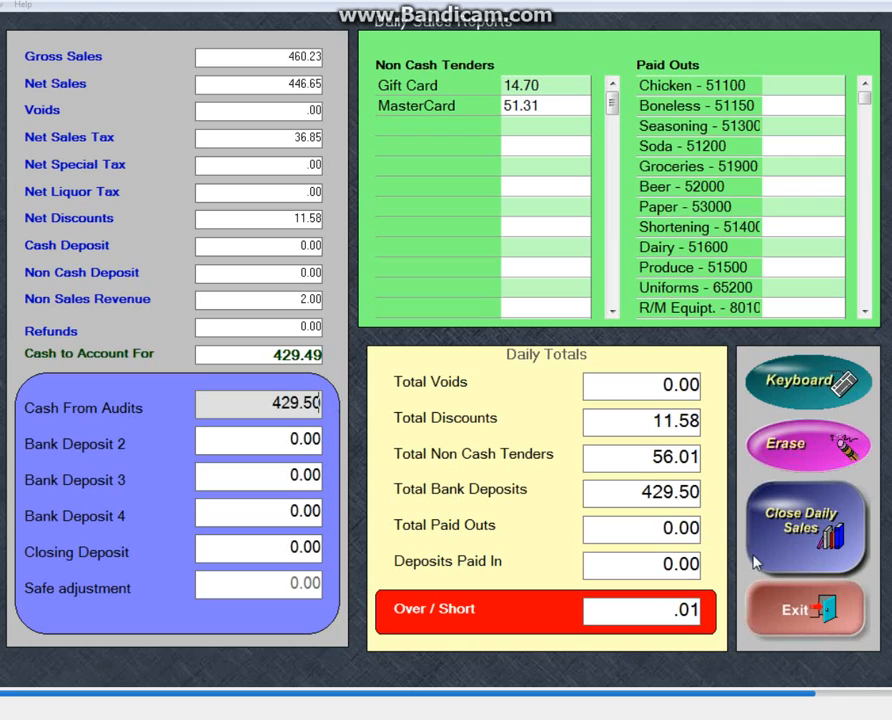
# Close the daily sales with 07/26/2012 as the close out date, and cancel the Windows Installer.
pyautogui.click(786, 566)
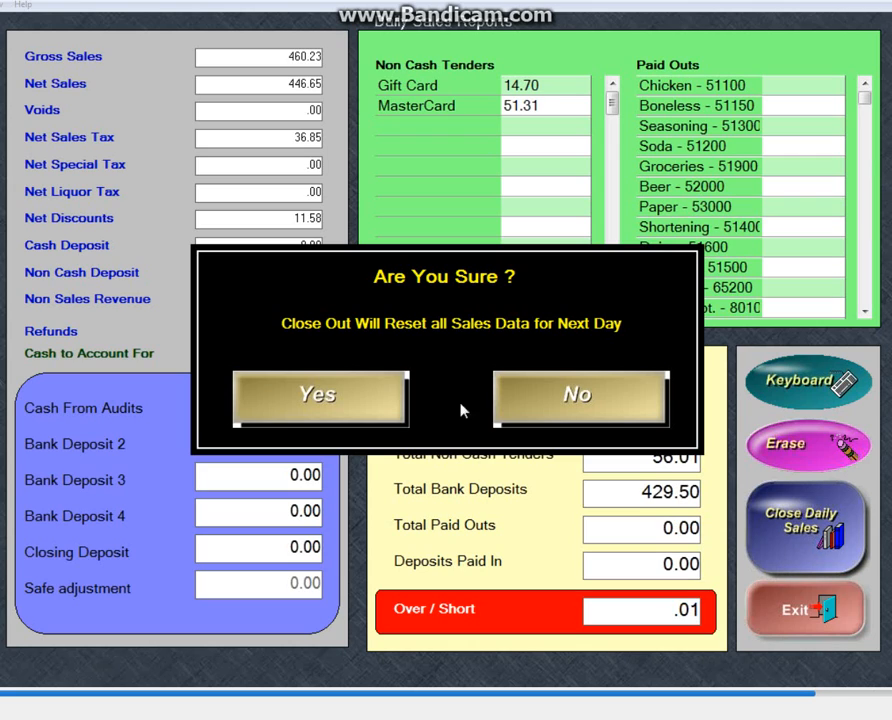
pyautogui.click(344, 392)
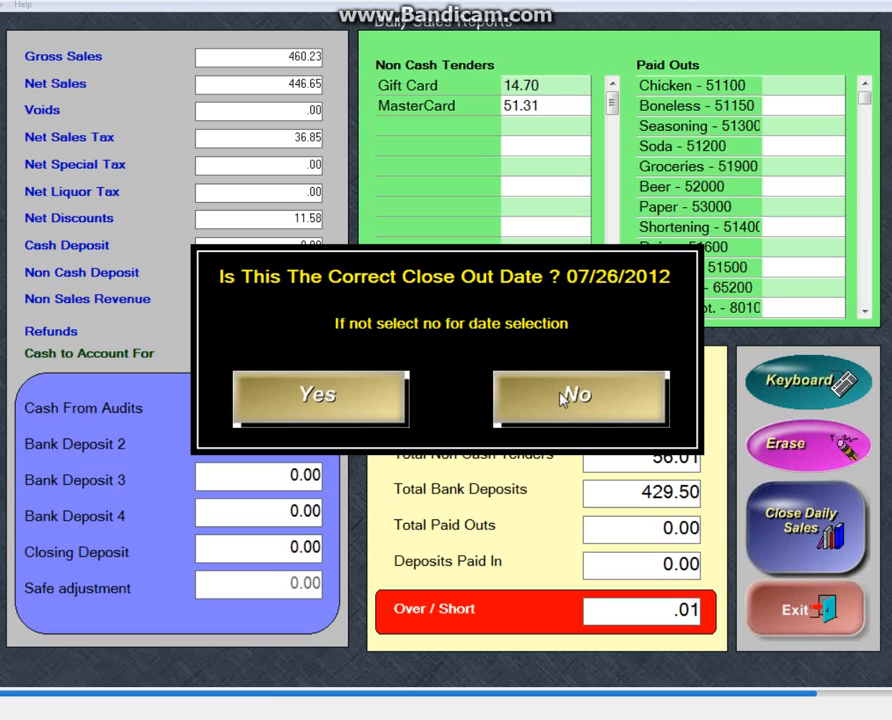
pyautogui.click(335, 400)
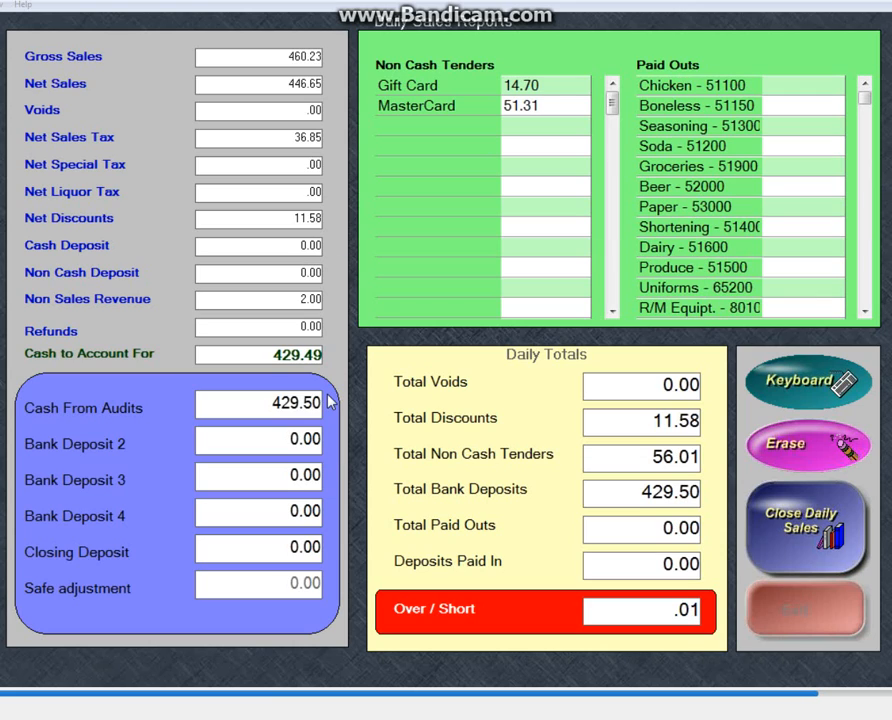
pyautogui.click(614, 405)
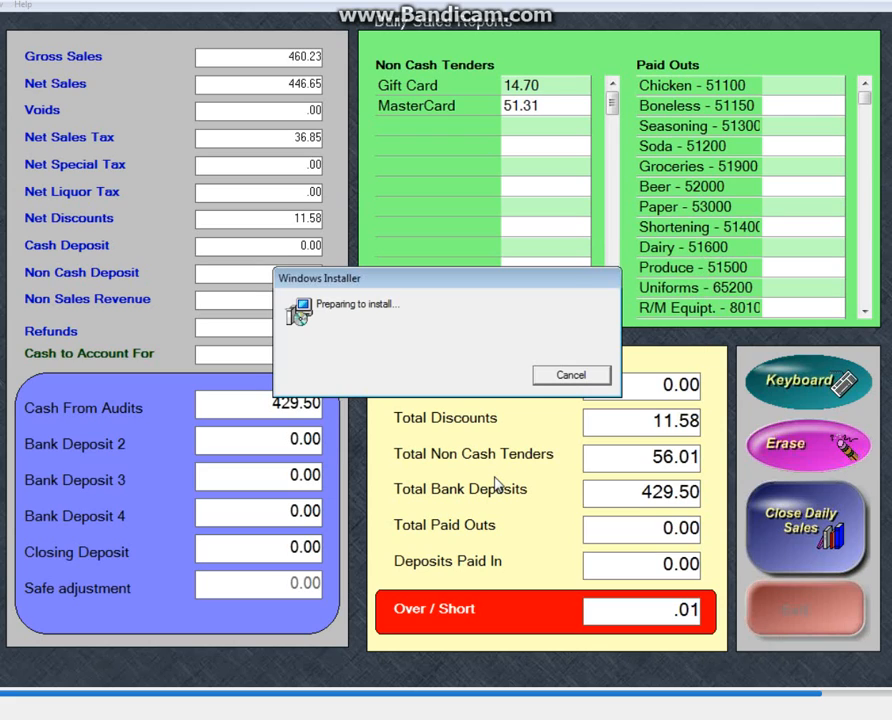
pyautogui.click(567, 375)
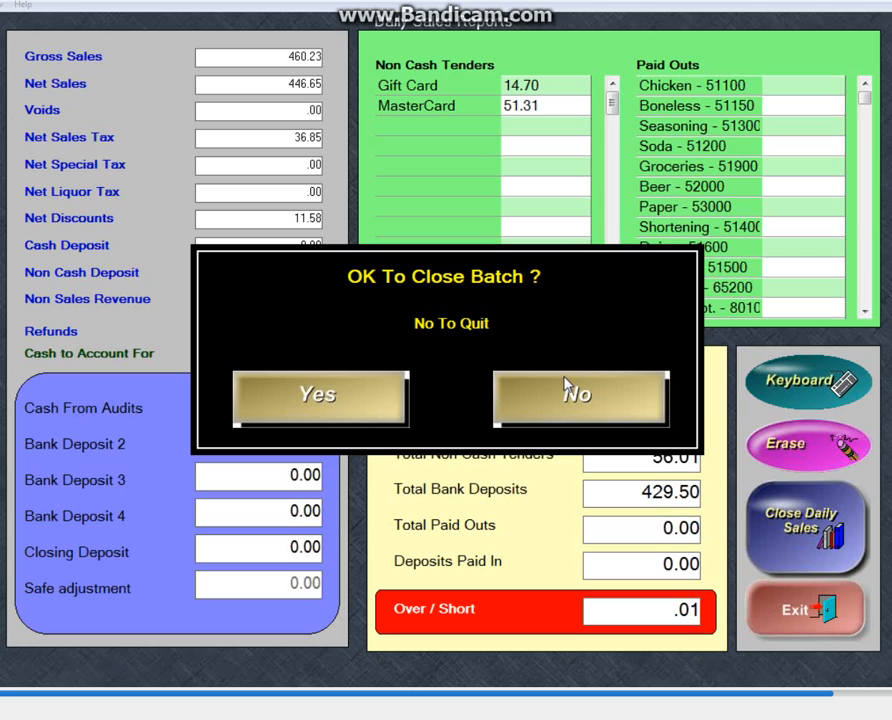
# Close the credit card batch and accept continuing with the checks that have no gratuity.
pyautogui.click(303, 412)
pyautogui.click(334, 416)
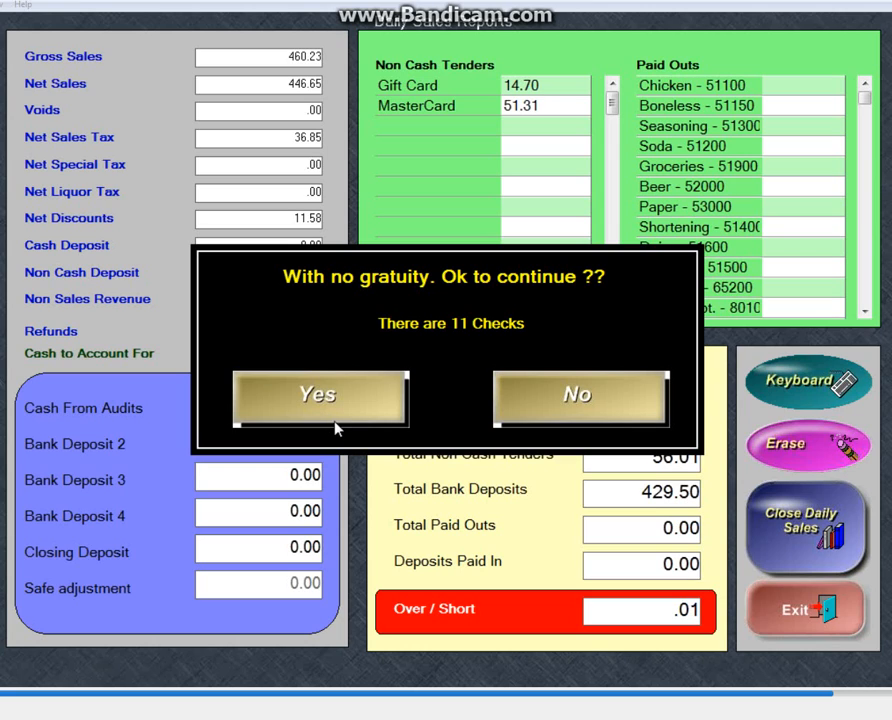
pyautogui.click(334, 404)
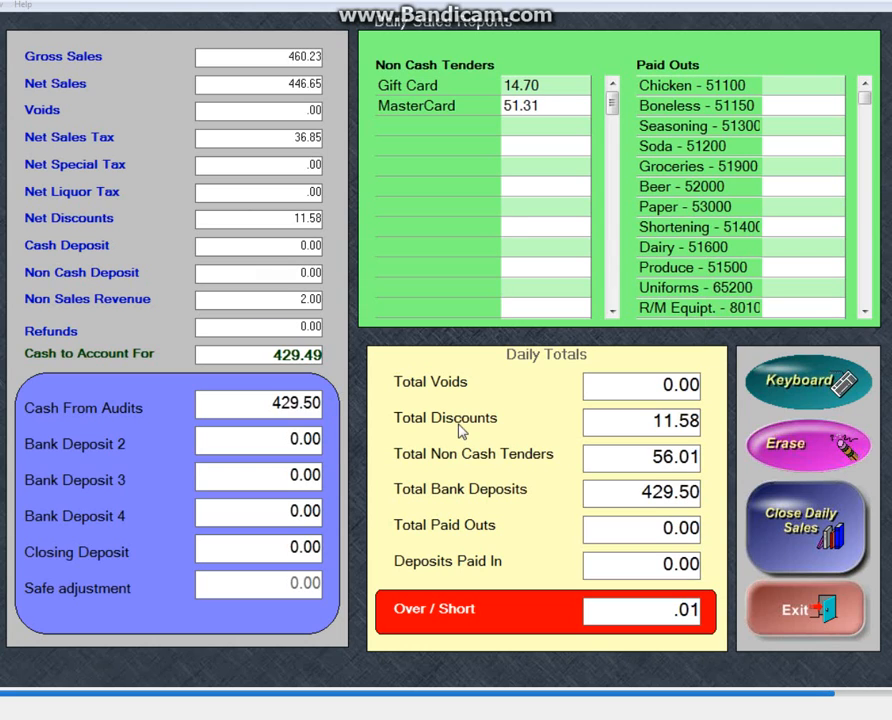